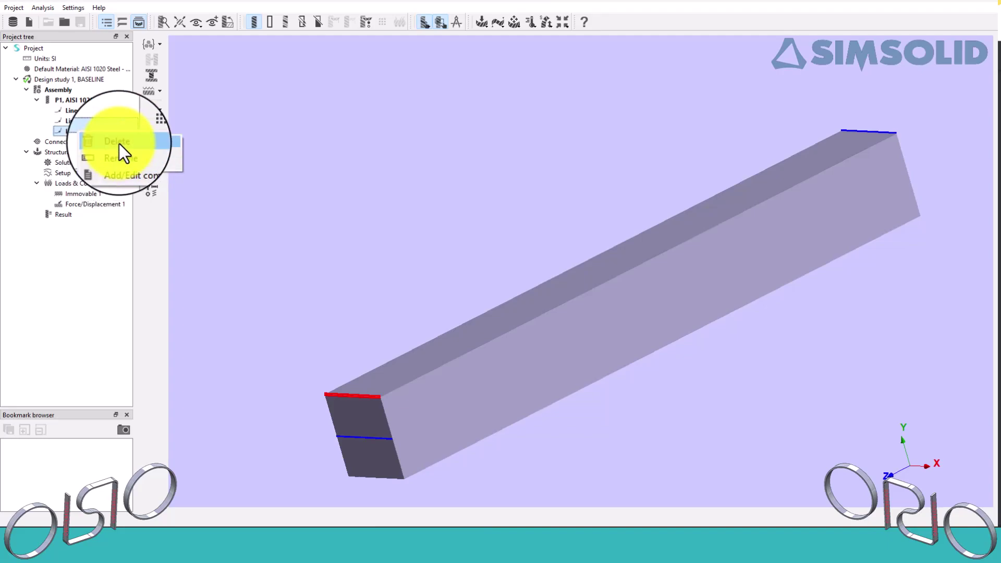
Delete the third line, on the upper edge of the near end face, and switch to the Front view
left_click(117, 146)
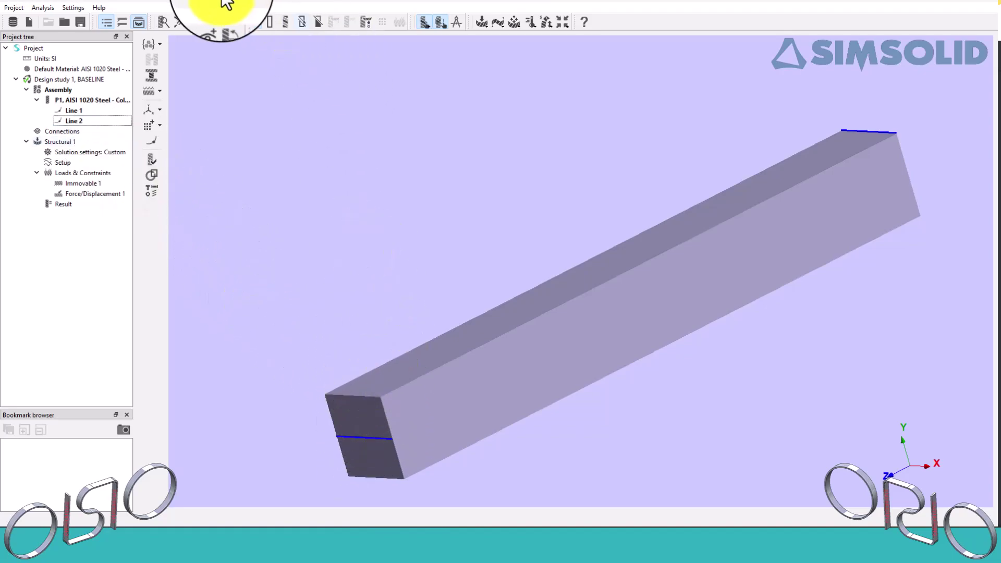
left_click(200, 26)
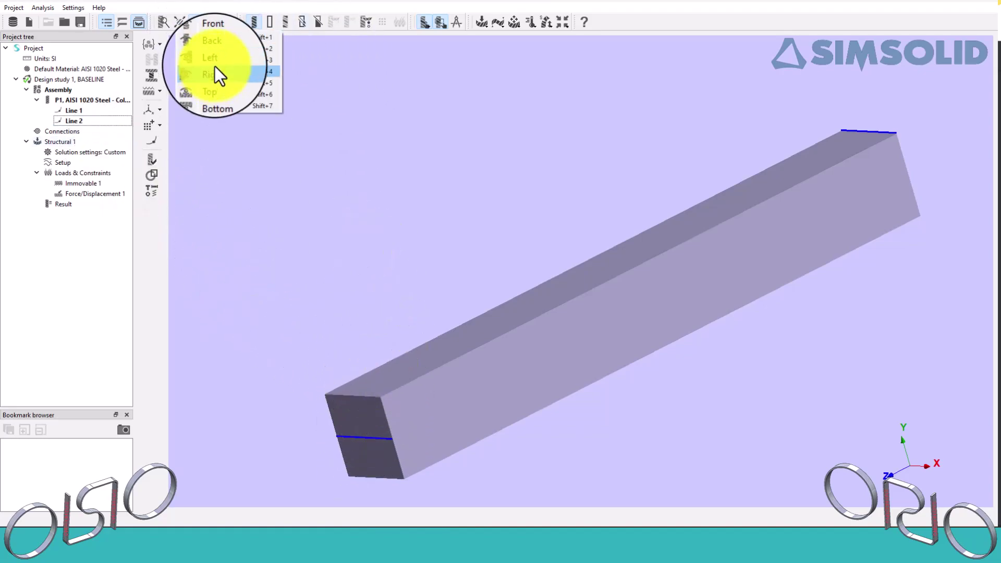
left_click(216, 41)
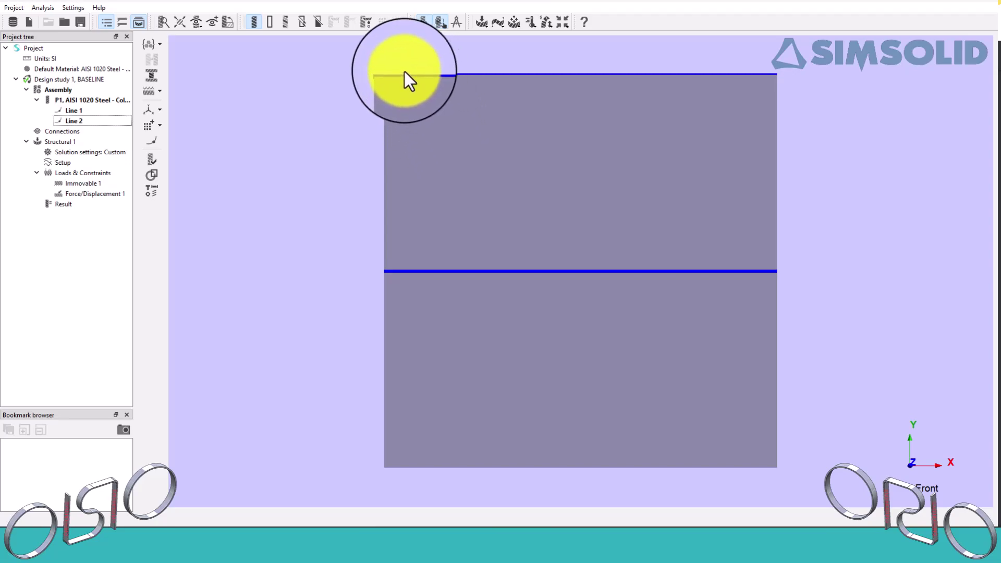
Highlight Line 2 and Line 1 in turn to check where each one lies on the beam
left_click(100, 120)
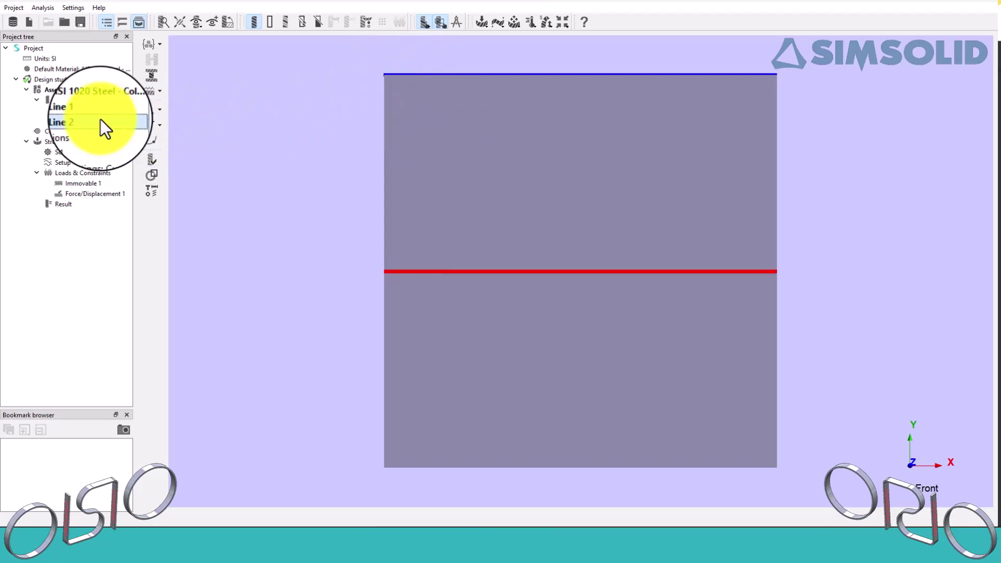
left_click(65, 110)
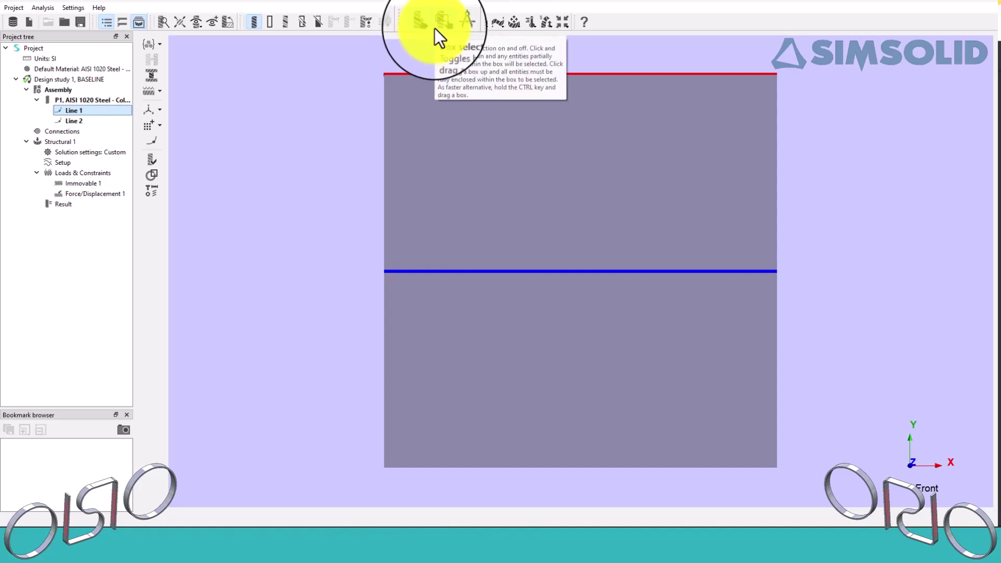
left_click(368, 21)
left_click(368, 21)
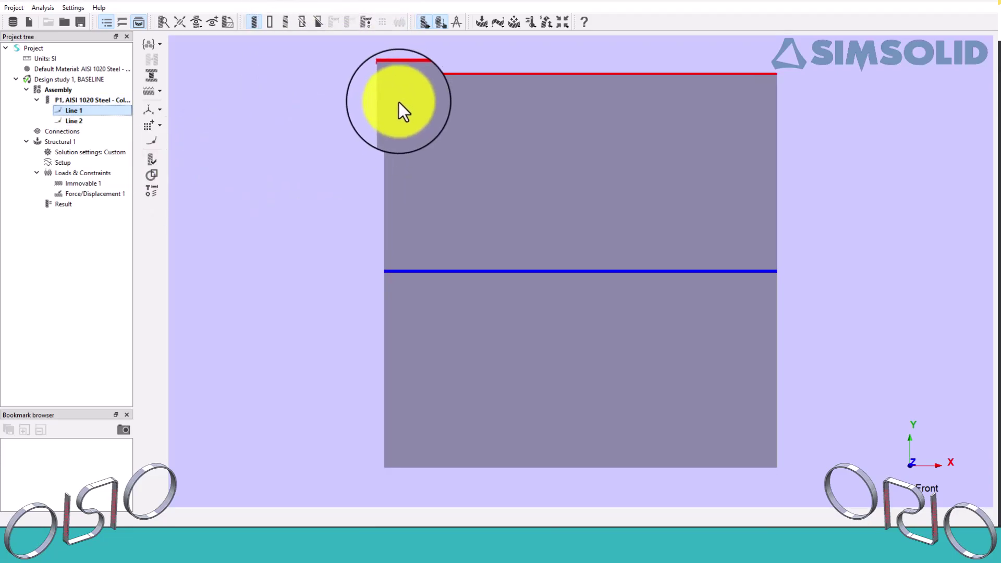
right_click(111, 108)
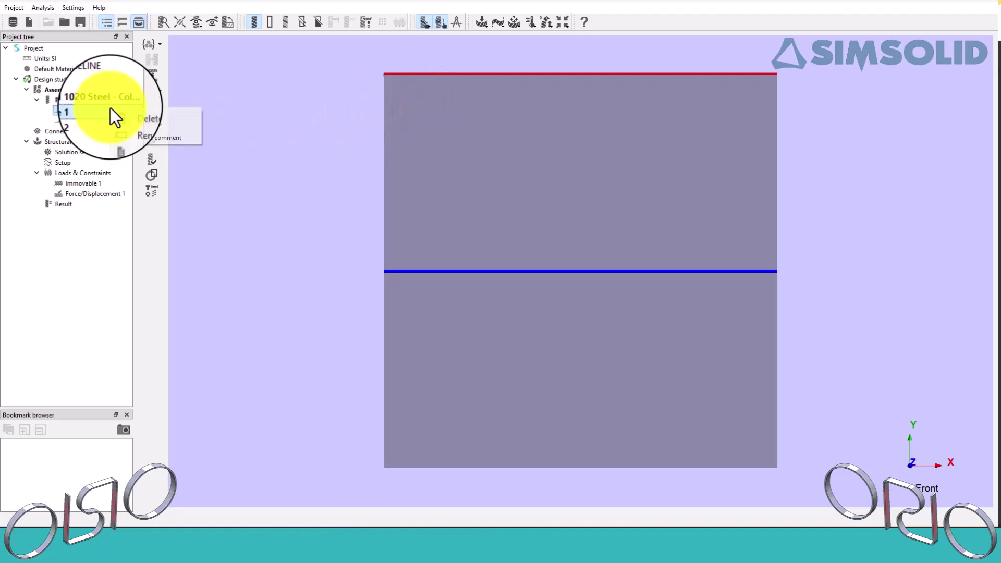
left_click(275, 135)
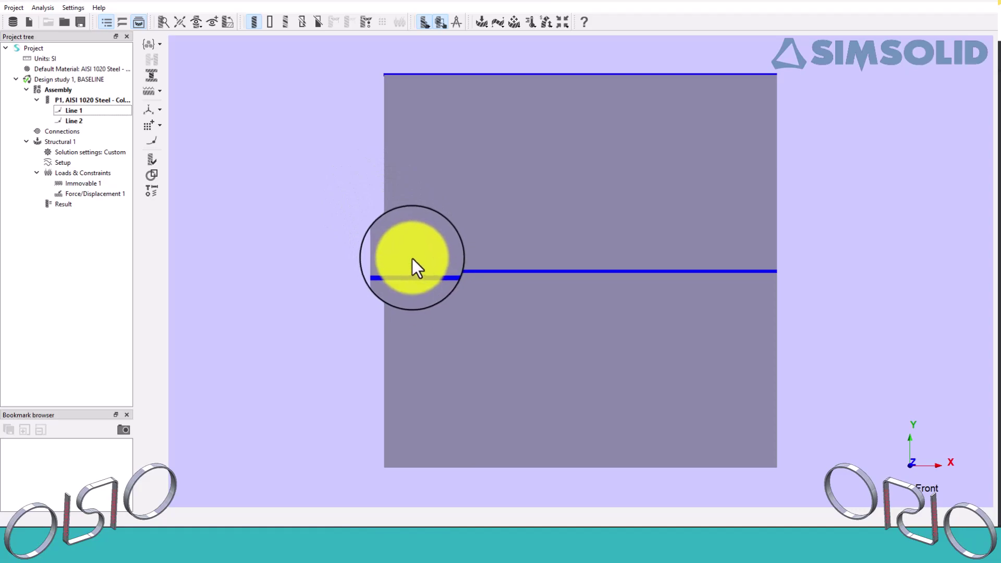
Start a rectangular spot on the end face with dimensions A 0 mm and B 10 mm
left_click(159, 123)
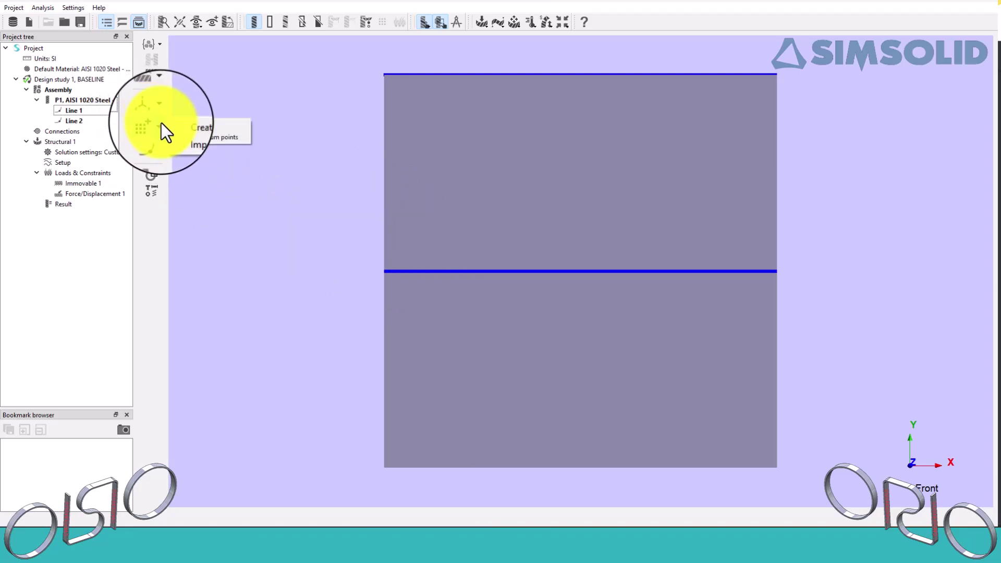
left_click(180, 127)
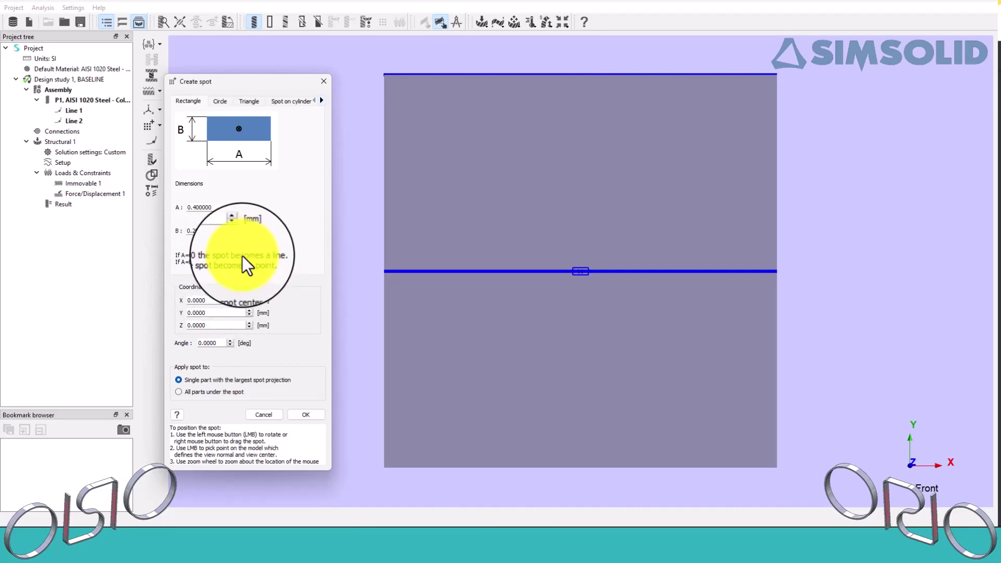
double_click(211, 207)
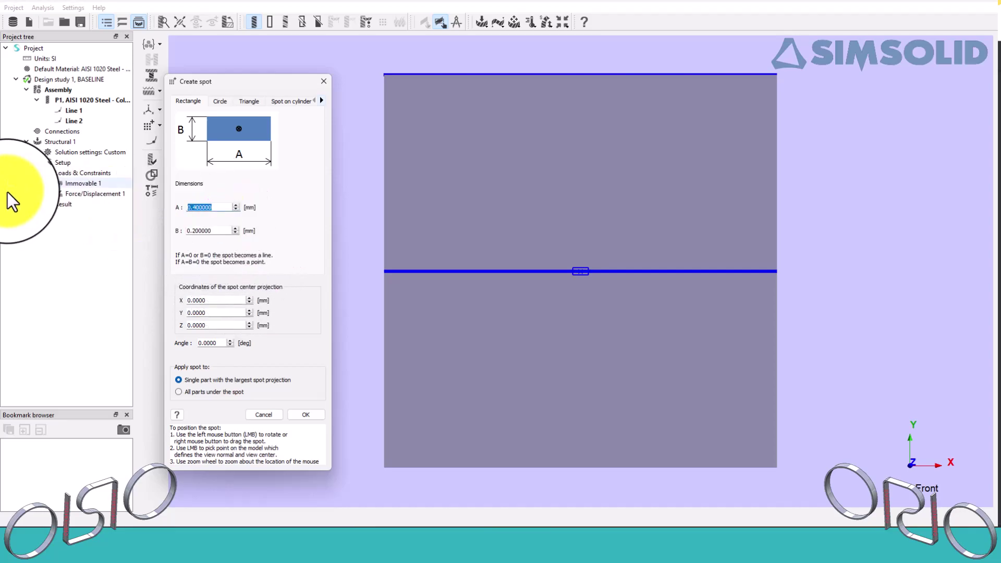
type("0")
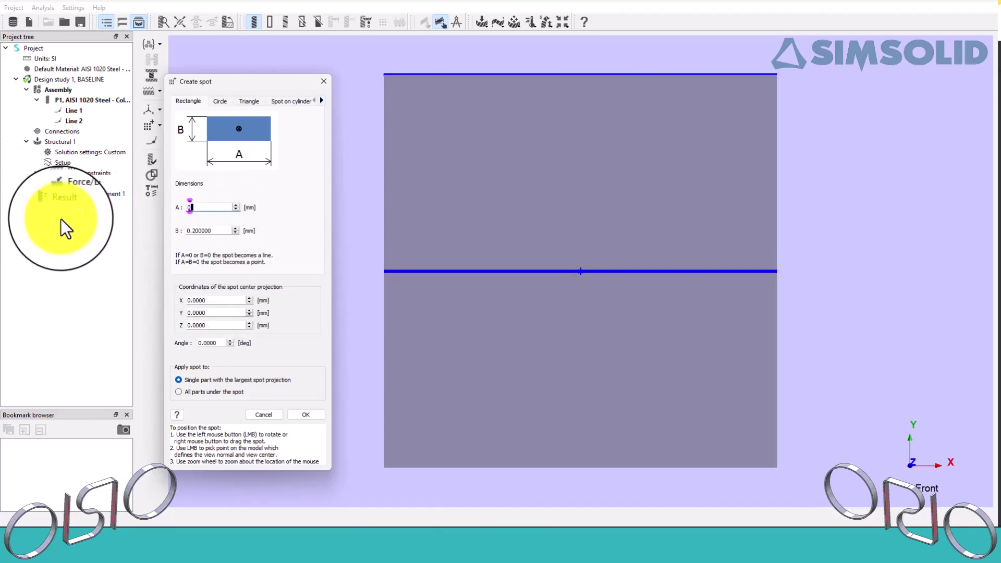
left_click(191, 231)
double_click(191, 231)
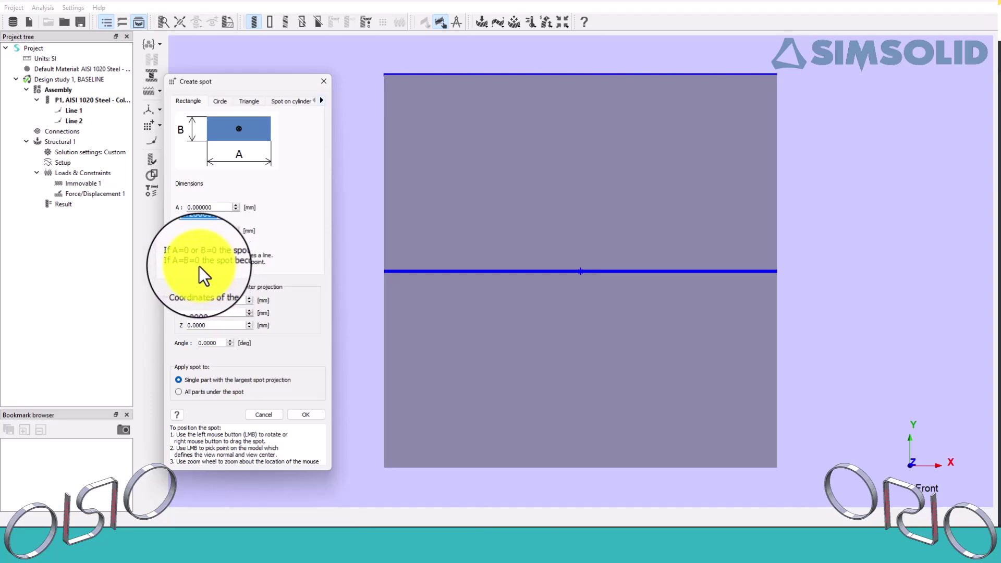
type("10")
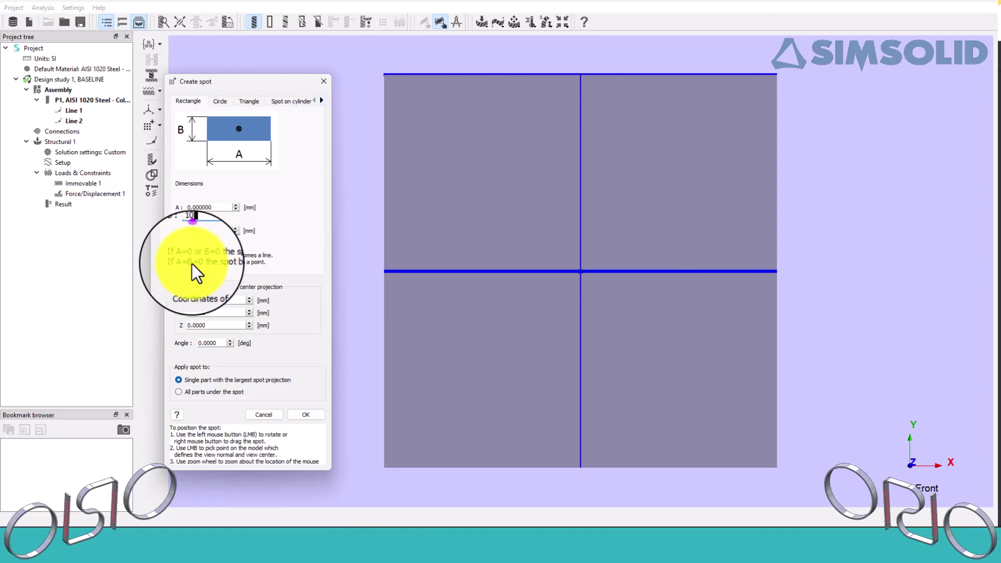
Change the spot's dimensions to A 10 mm and B 0 mm to make it a horizontal line
left_click(222, 207)
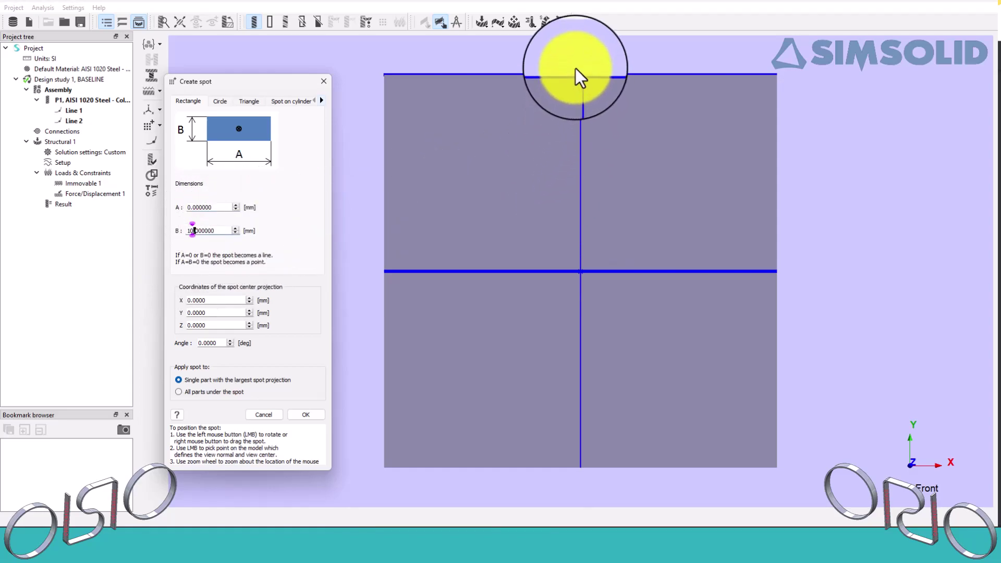
double_click(214, 207)
type("10")
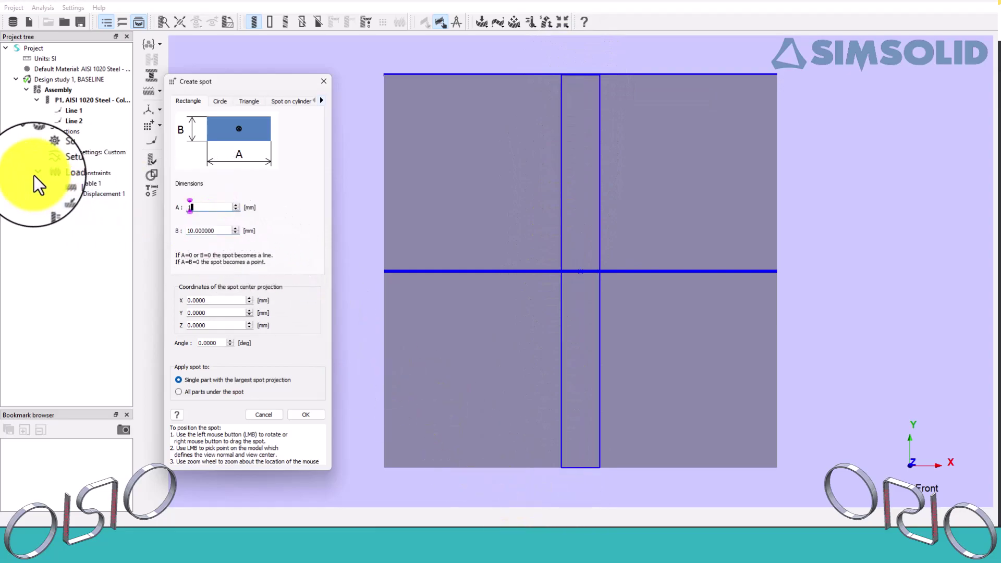
double_click(224, 230)
type("0")
left_click(5, 209)
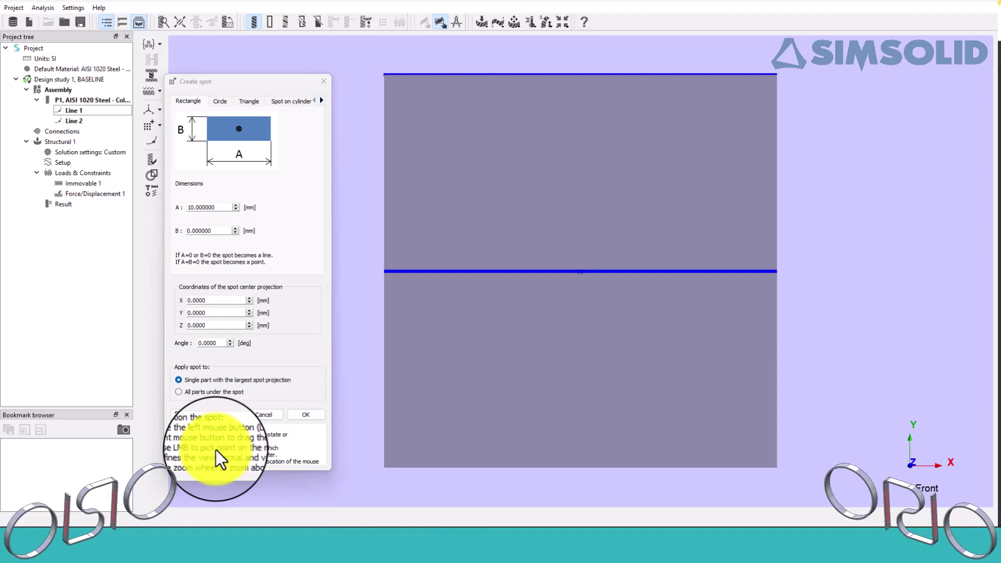
left_click_drag(589, 388, 515, 436)
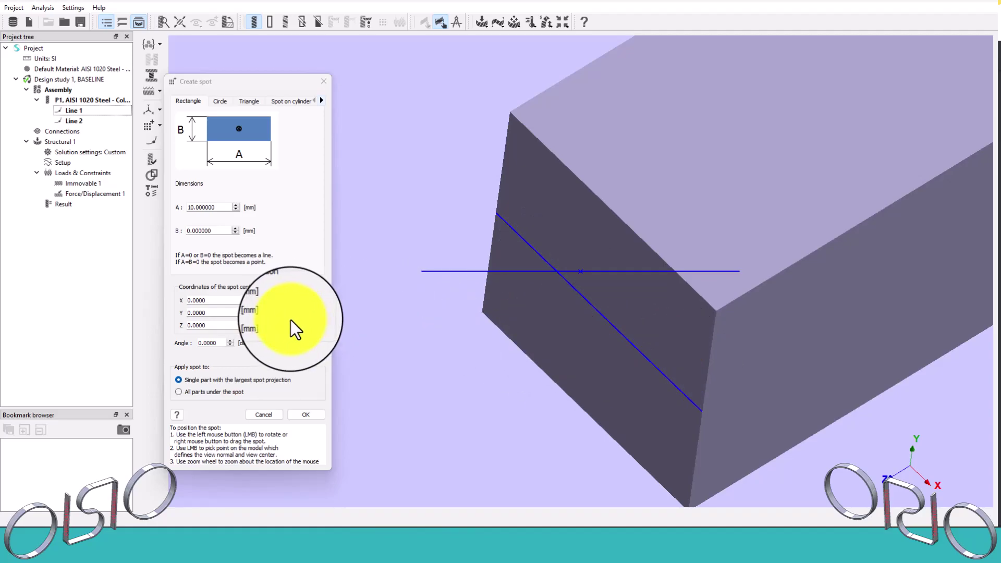
left_click_drag(229, 312, 144, 314)
key("BackSpace")
type("5")
key("Return")
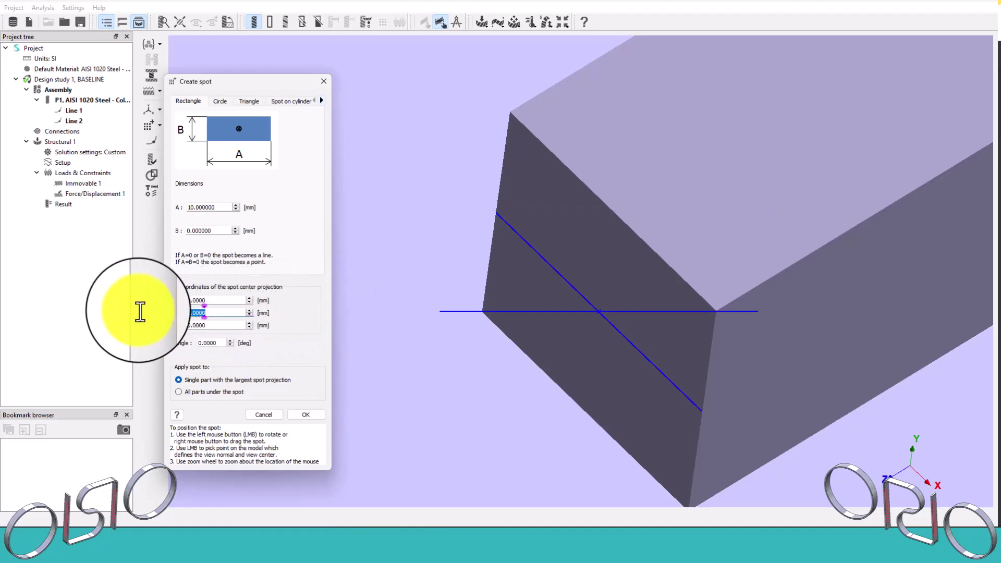
type("5")
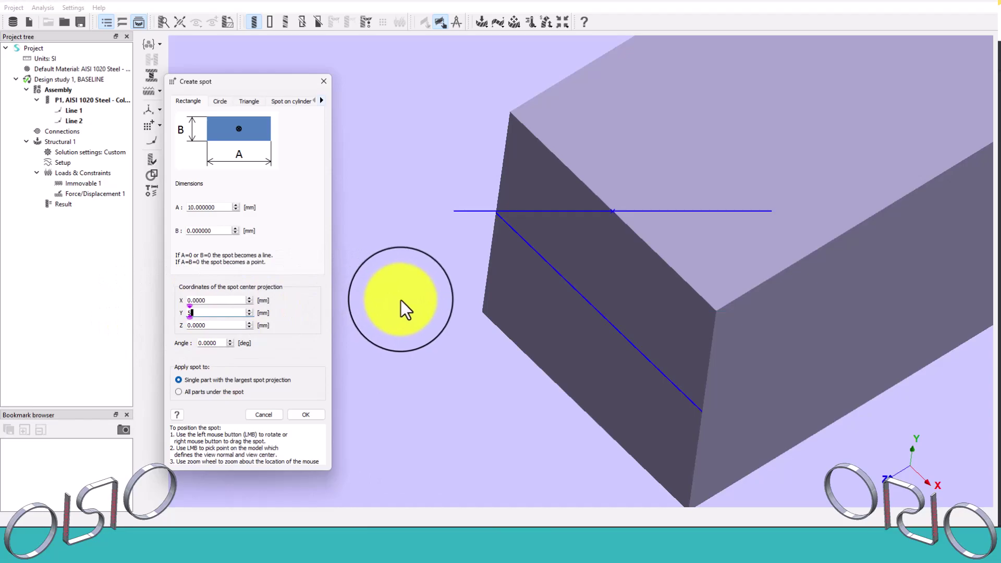
scroll(509, 254, "down", 2)
left_click_drag(509, 253, 646, 271)
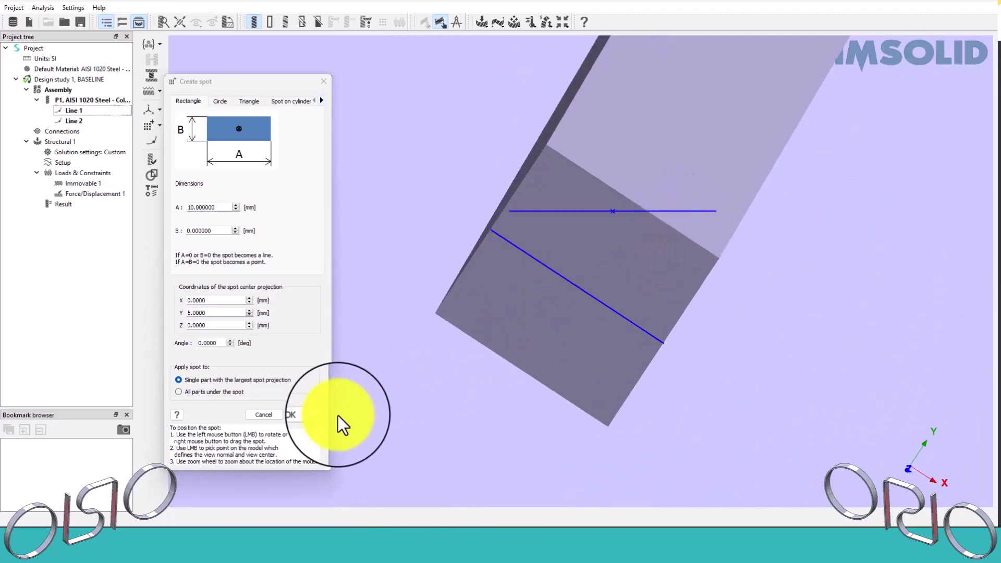
left_click(266, 414)
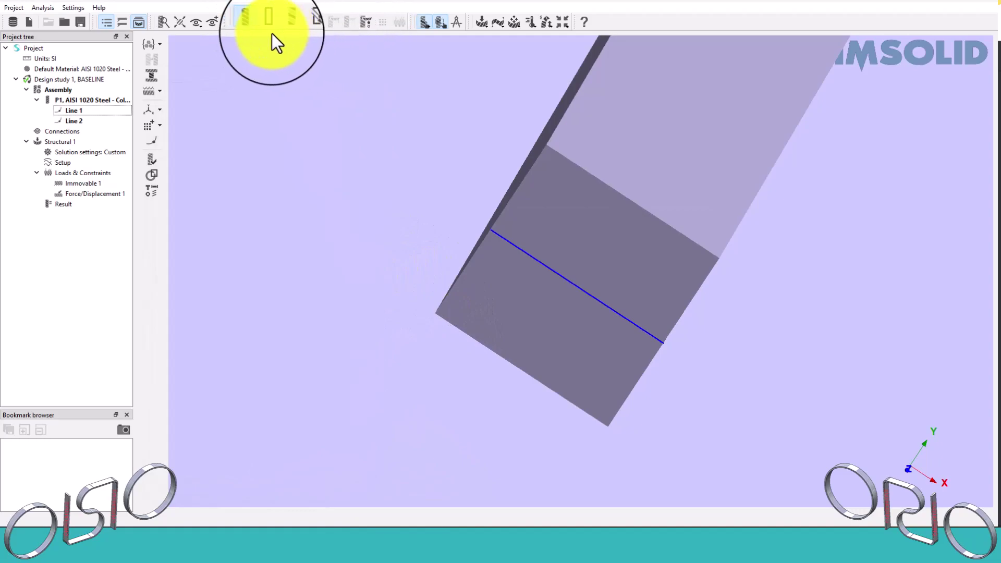
Create the line spot from the Front view with its center Y coordinate set to 5 mm, along the end face's upper edge
left_click(202, 28)
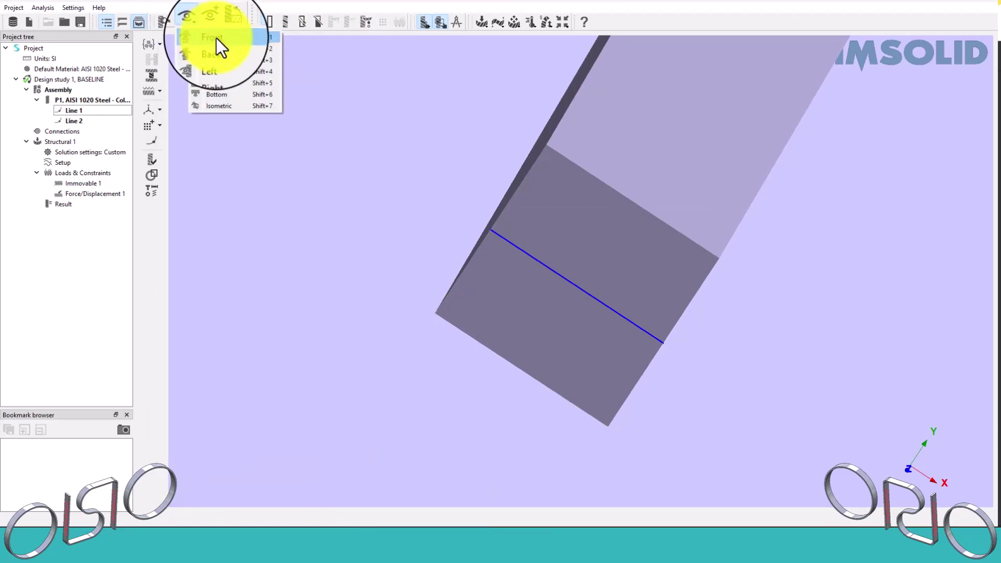
left_click(217, 41)
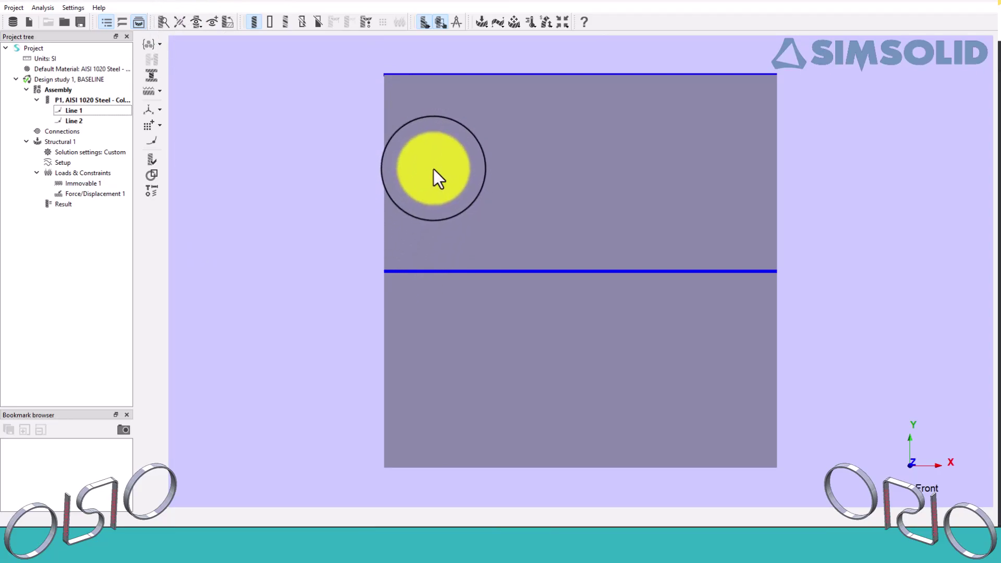
left_click(161, 127)
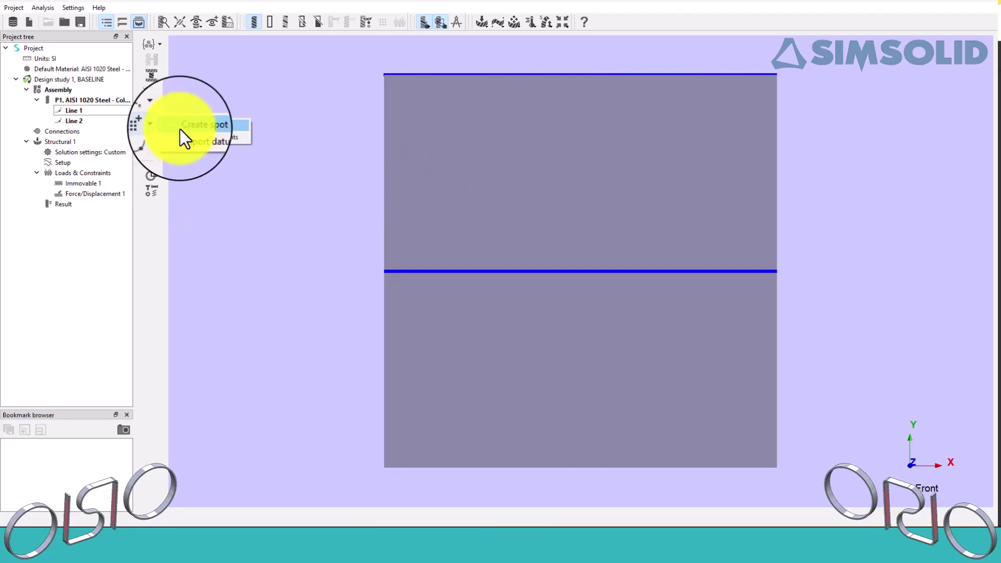
left_click(180, 129)
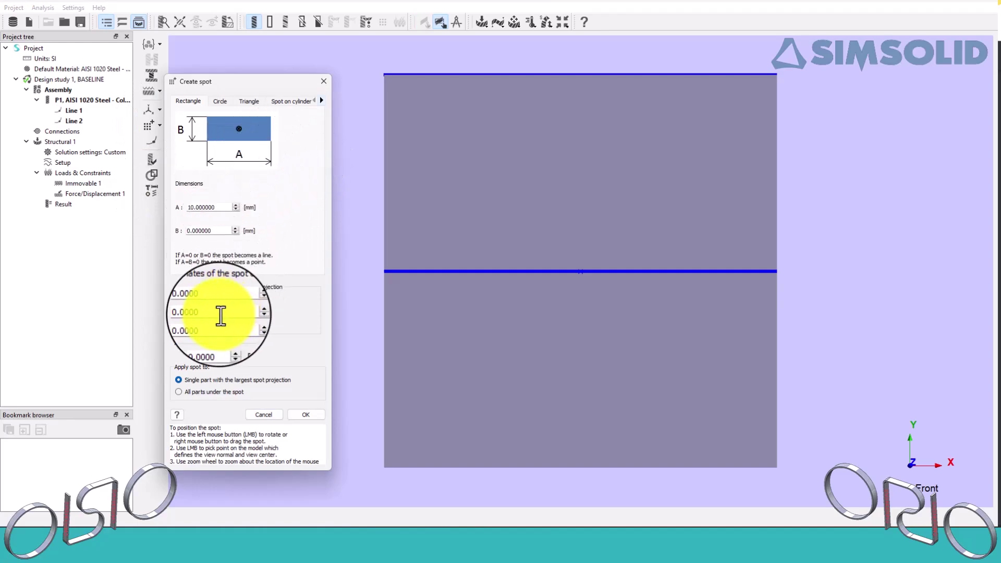
left_click_drag(220, 313, 143, 313)
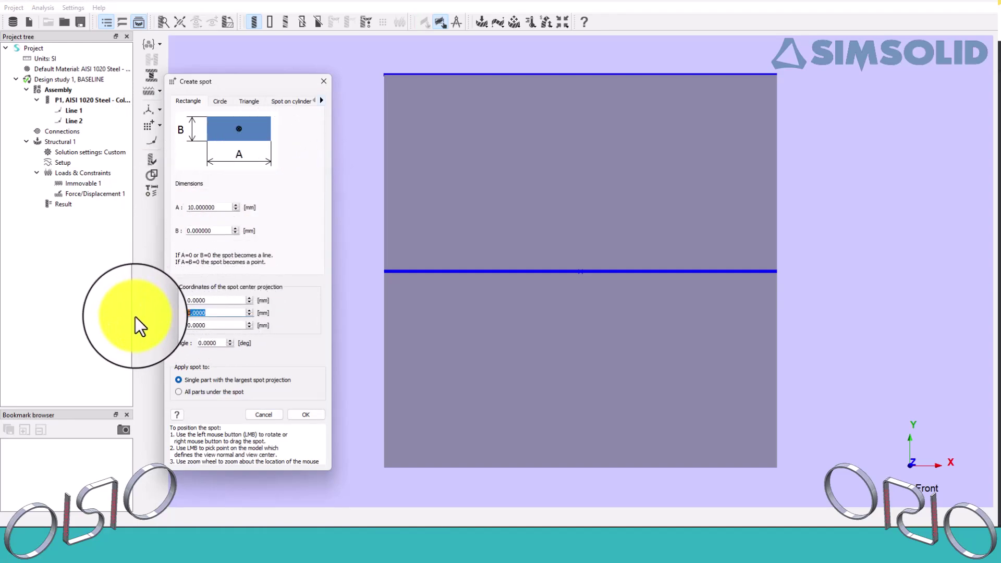
type("5")
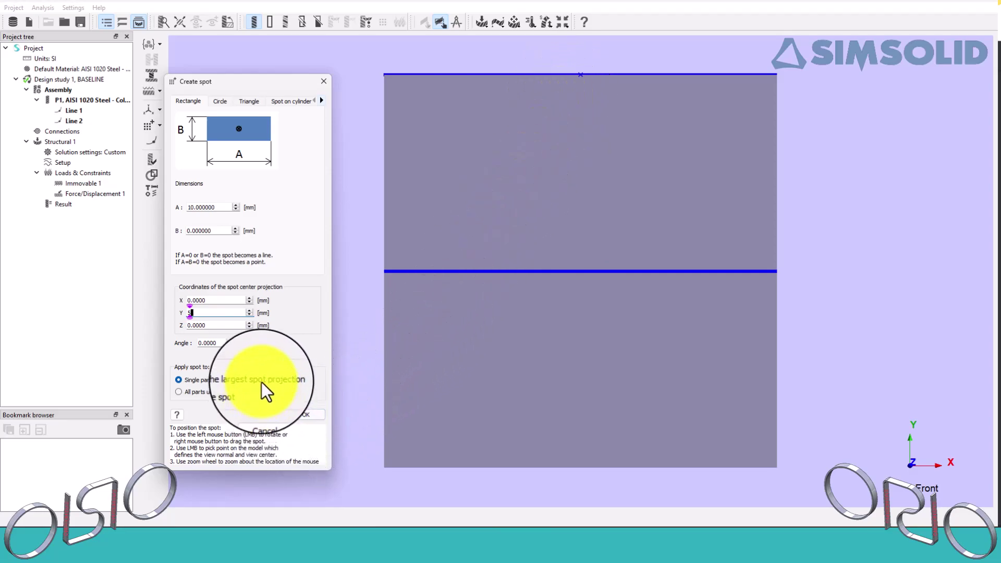
left_click(309, 411)
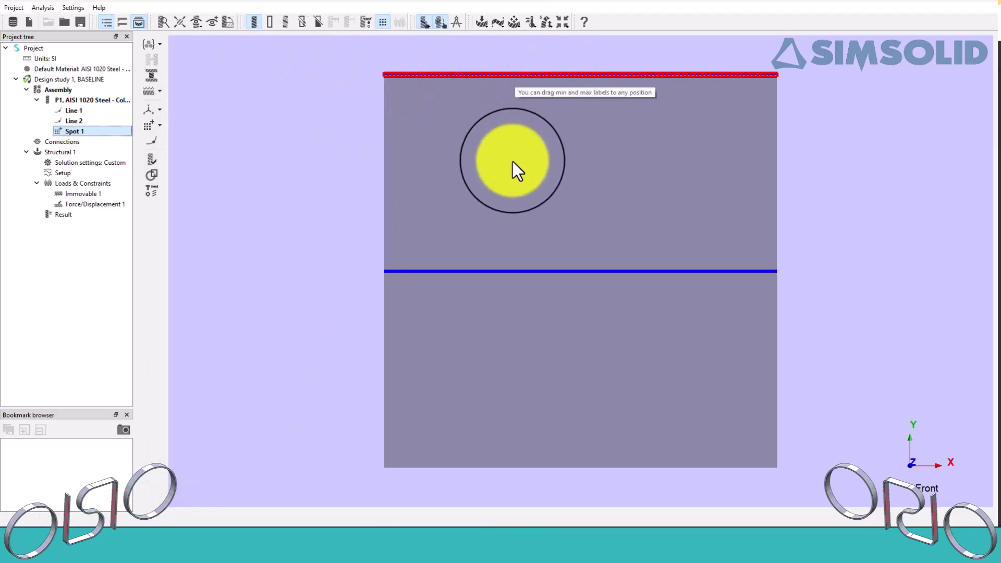
scroll(558, 195, "down", 3)
right_click_drag(562, 161, 568, 195)
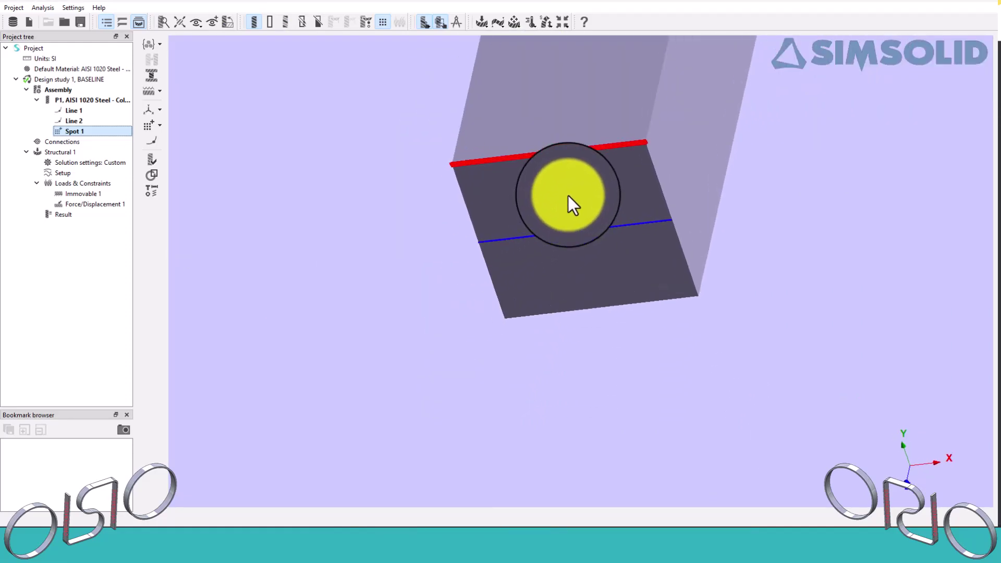